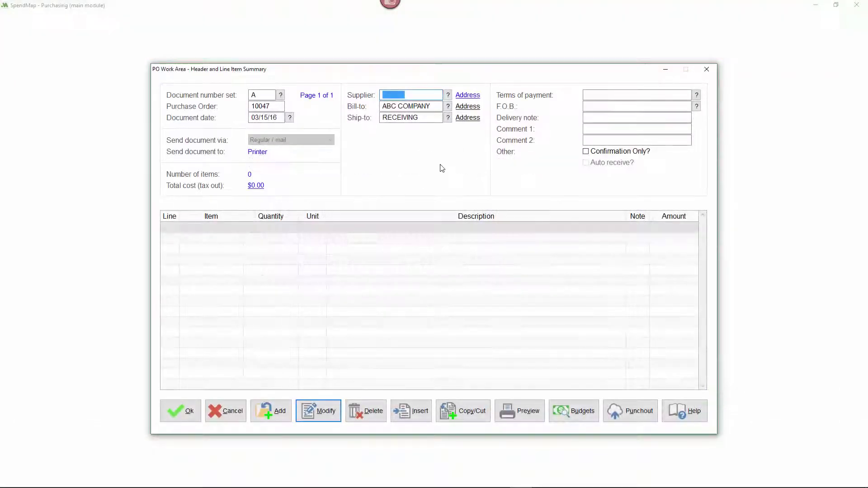
Choose ACME from the supplier list as the purchase order's supplier
{"action": "left_click", "coordinate": [448, 95]}
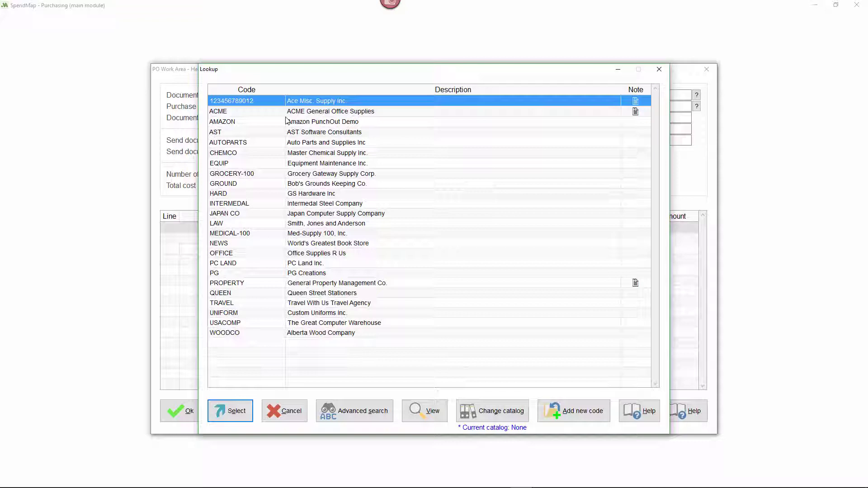
{"action": "left_click", "coordinate": [271, 112]}
{"action": "double_click", "coordinate": [272, 114]}
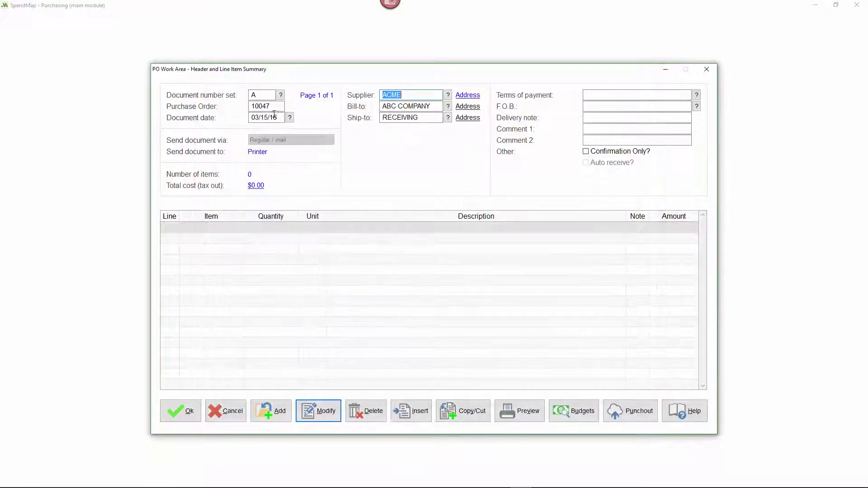
Replace the PO's supplier address contact with a new person's name and confirm
{"action": "left_click", "coordinate": [466, 95]}
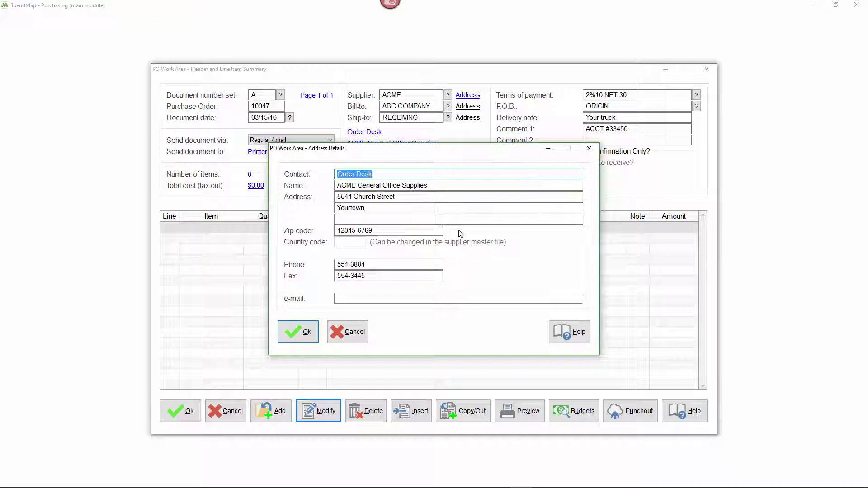
{"action": "type", "text": "JOhn"}
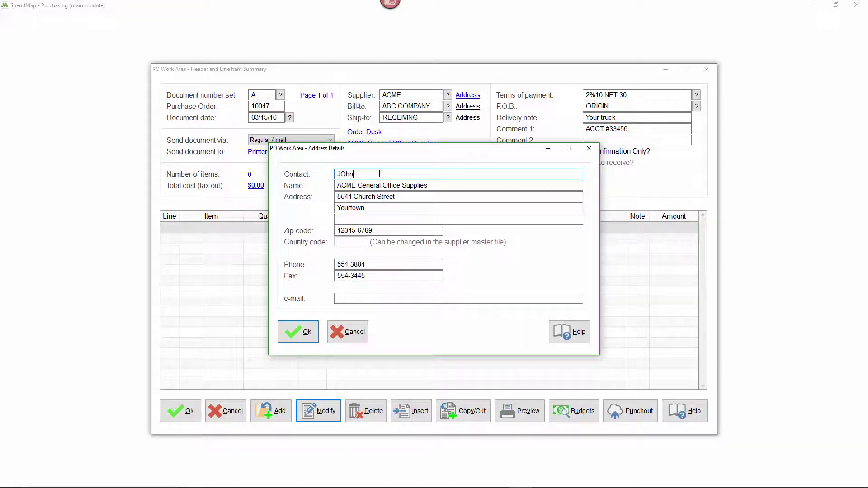
{"action": "key", "text": "BackSpace"}
{"action": "key", "text": "BackSpace"}
{"action": "key", "text": "BackSpace"}
{"action": "type", "text": "ohn Smi"}
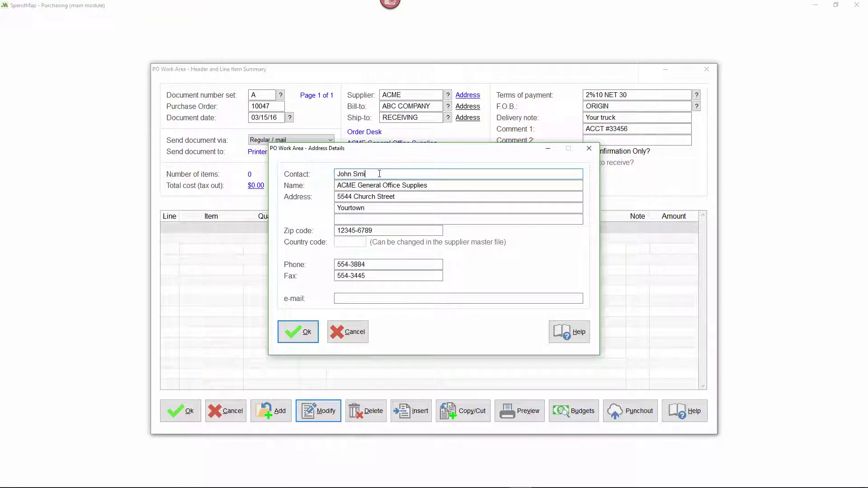
{"action": "type", "text": "th"}
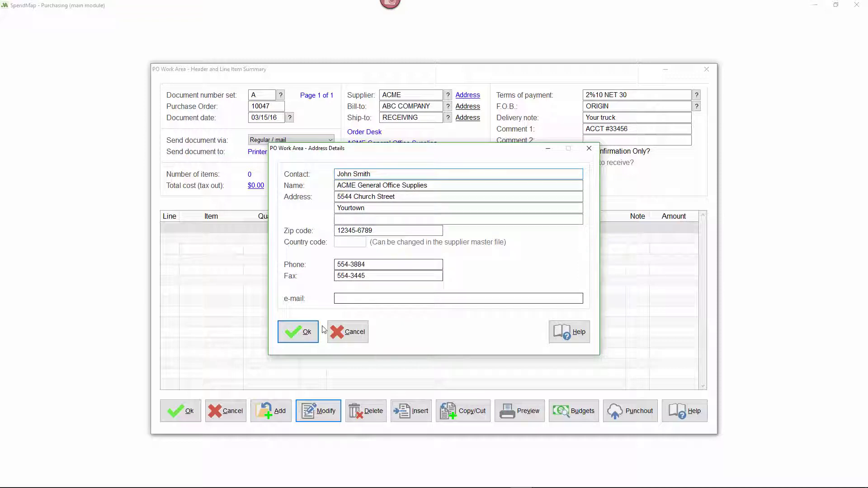
{"action": "left_click", "coordinate": [308, 337]}
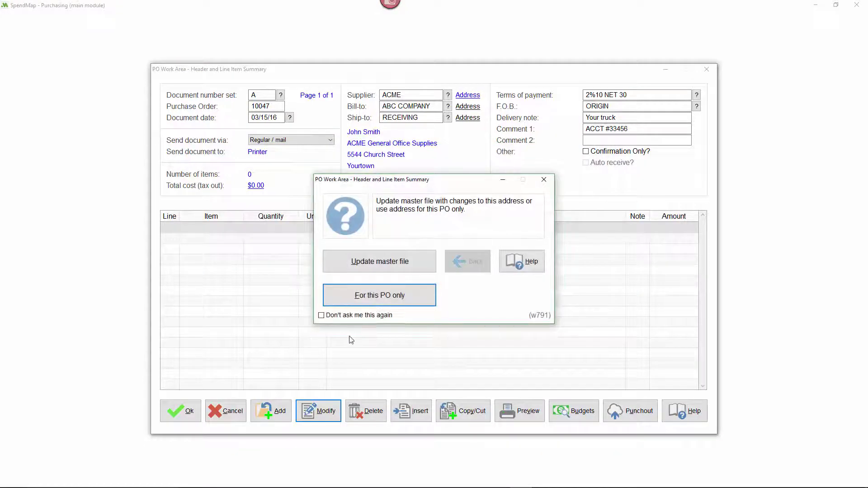
Apply the changed contact to this PO only, not the supplier master file
{"action": "left_click", "coordinate": [417, 303]}
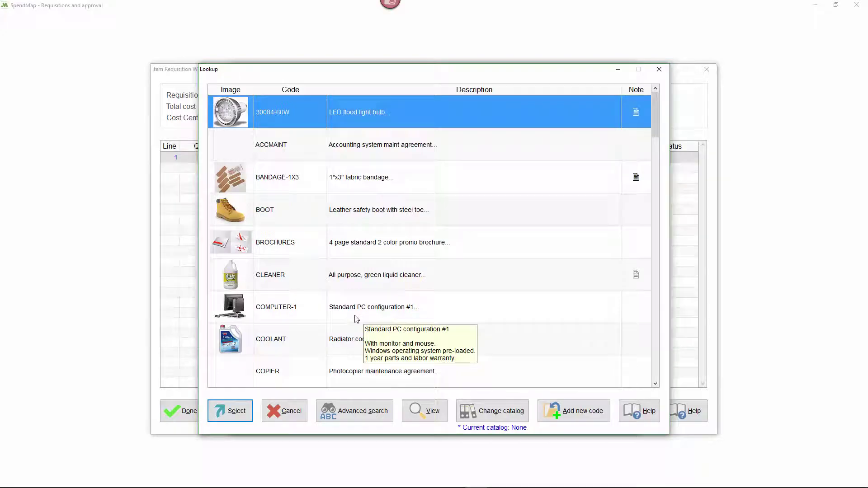
Add COMPUTER-1 to the requisition line with PC LAND as its supplier
{"action": "double_click", "coordinate": [356, 319]}
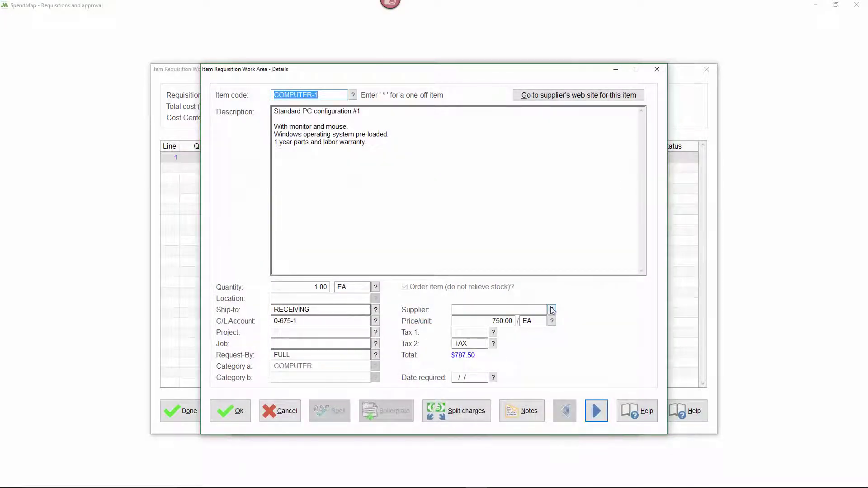
{"action": "left_click", "coordinate": [552, 310]}
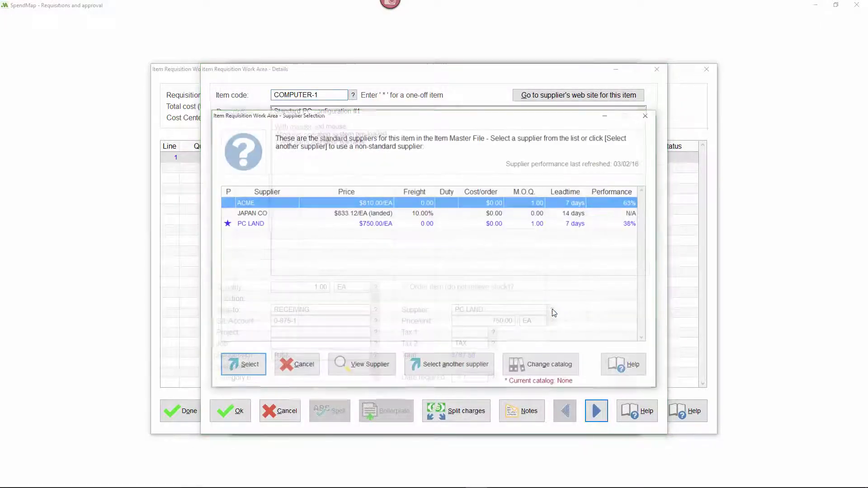
{"action": "left_click", "coordinate": [277, 215]}
{"action": "left_click", "coordinate": [277, 225]}
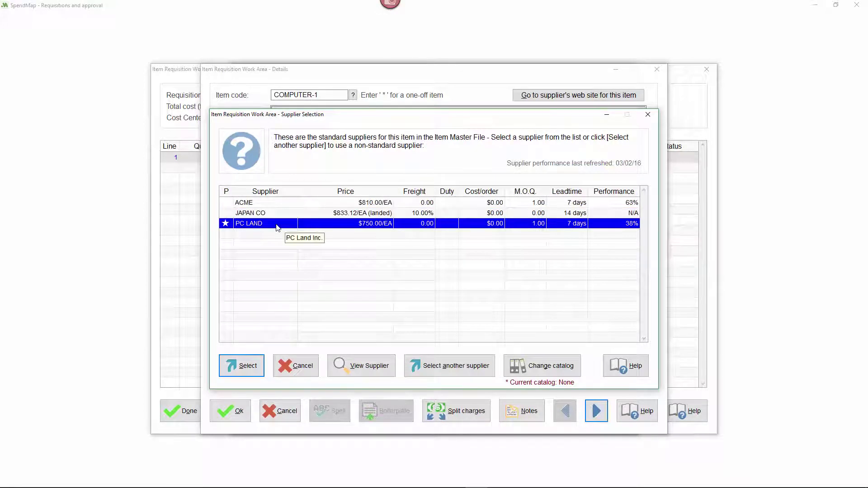
{"action": "double_click", "coordinate": [278, 224]}
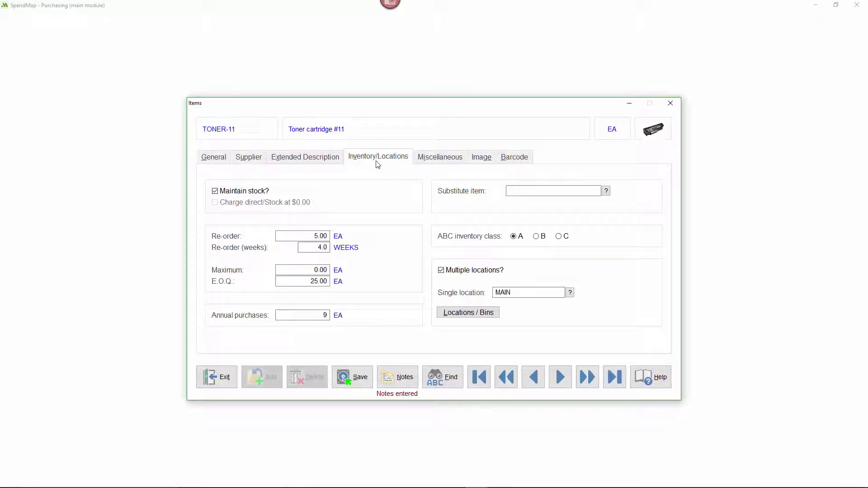
Review TONER-11's stock tracking and re-order values, then the user's e-mail notification settings
{"action": "left_click", "coordinate": [216, 194]}
{"action": "left_click", "coordinate": [216, 192]}
{"action": "double_click", "coordinate": [310, 237]}
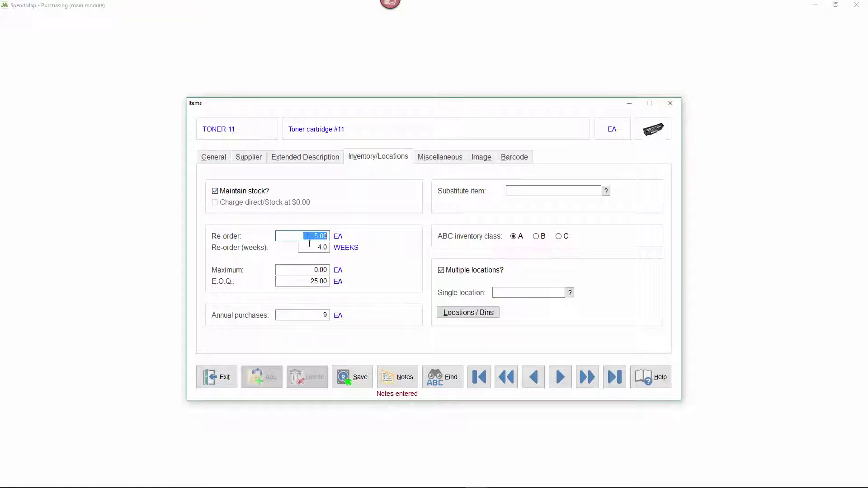
{"action": "double_click", "coordinate": [312, 247]}
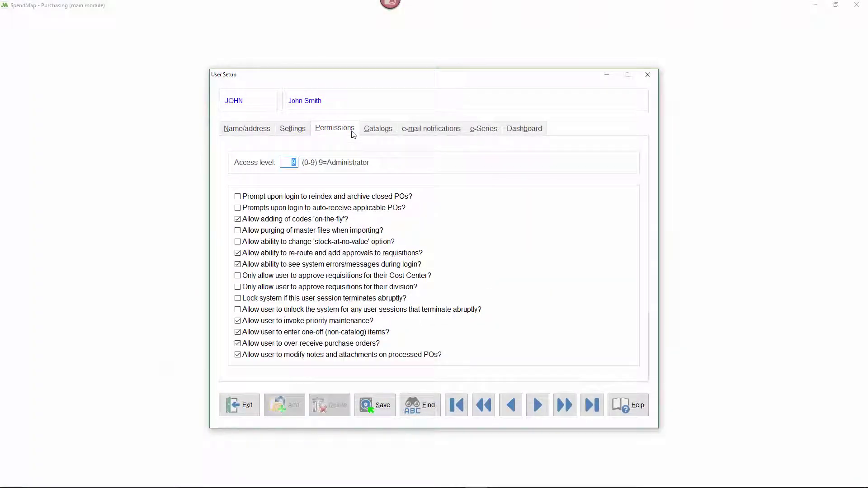
{"action": "left_click", "coordinate": [461, 133]}
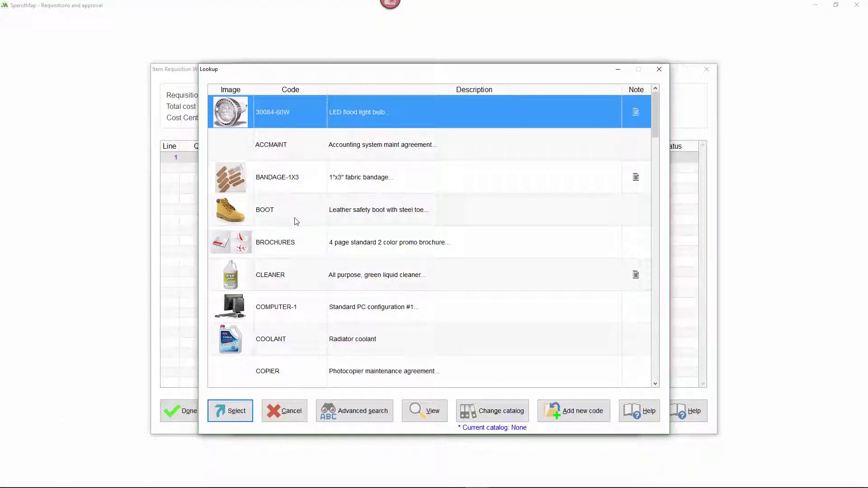
Enter a one-off '*' item described as 'Graphic design services'
{"action": "left_click", "coordinate": [289, 411]}
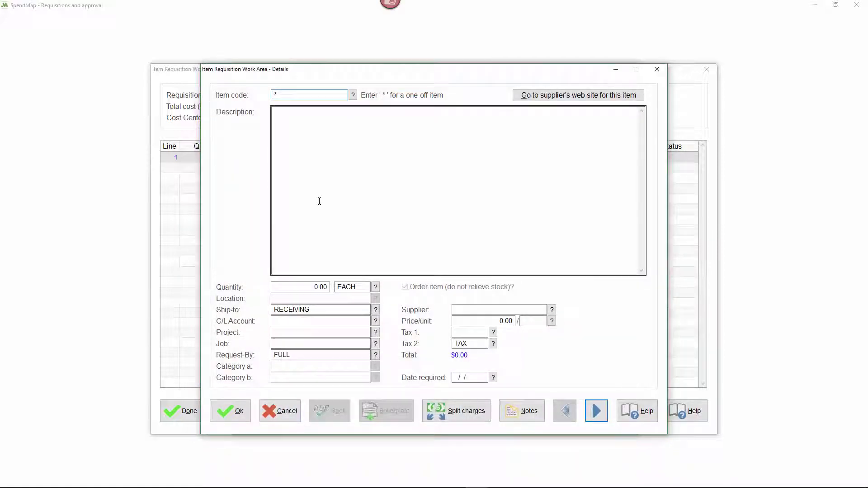
{"action": "left_click", "coordinate": [297, 137]}
{"action": "type", "text": "Graphi"}
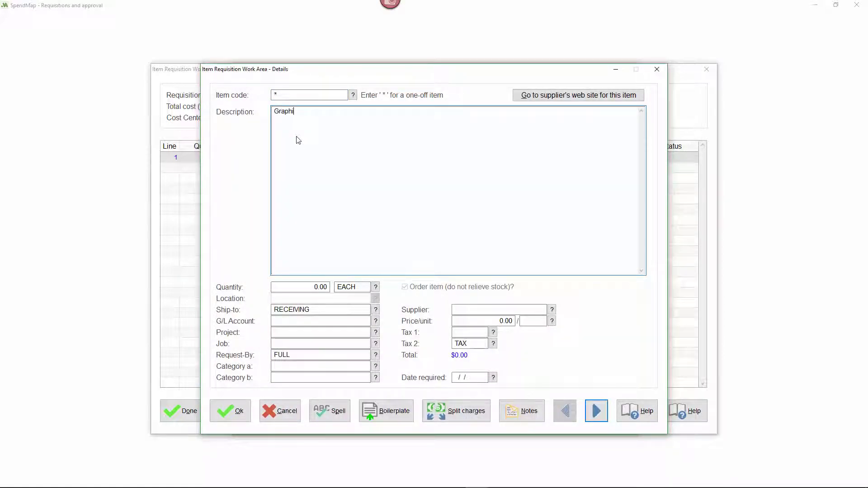
{"action": "type", "text": "c design services"}
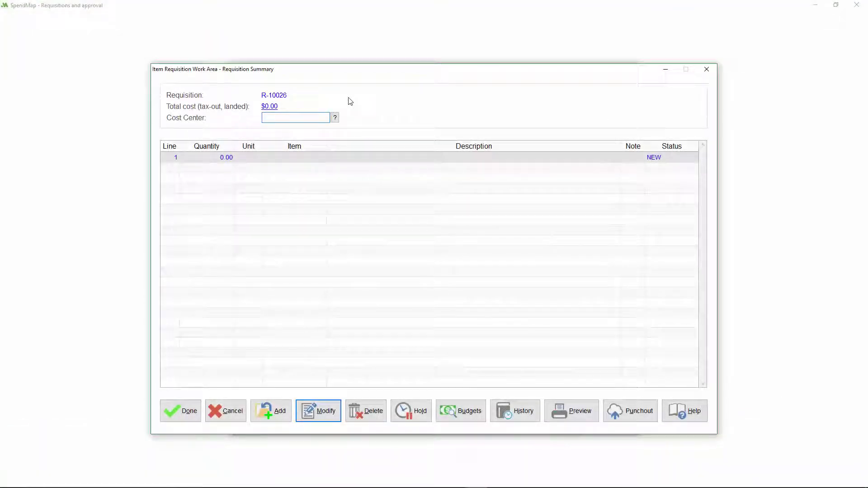
Set cost center HRM, verify it in the list, and review ACME's supplier record
{"action": "type", "text": "HRM"}
{"action": "left_click", "coordinate": [334, 117]}
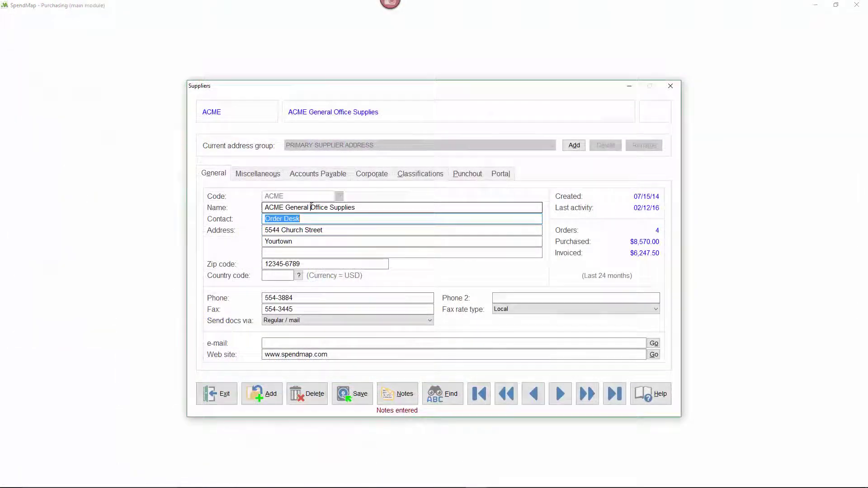
{"action": "left_click", "coordinate": [311, 207]}
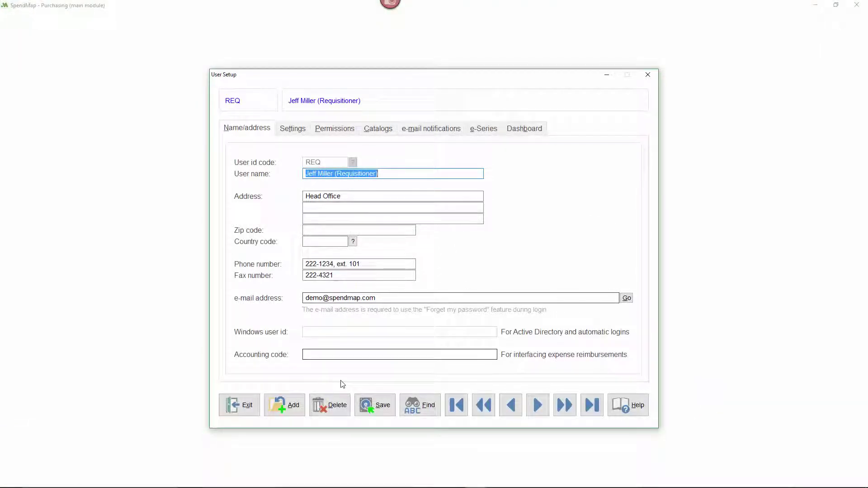
Copy the REQ user record to the new user code REQ2
{"action": "left_click", "coordinate": [291, 409]}
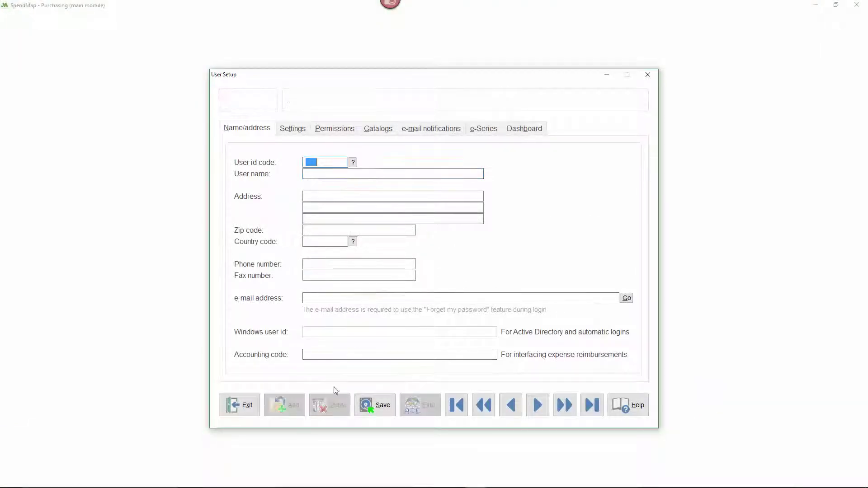
{"action": "left_click", "coordinate": [353, 162]}
{"action": "double_click", "coordinate": [232, 152]}
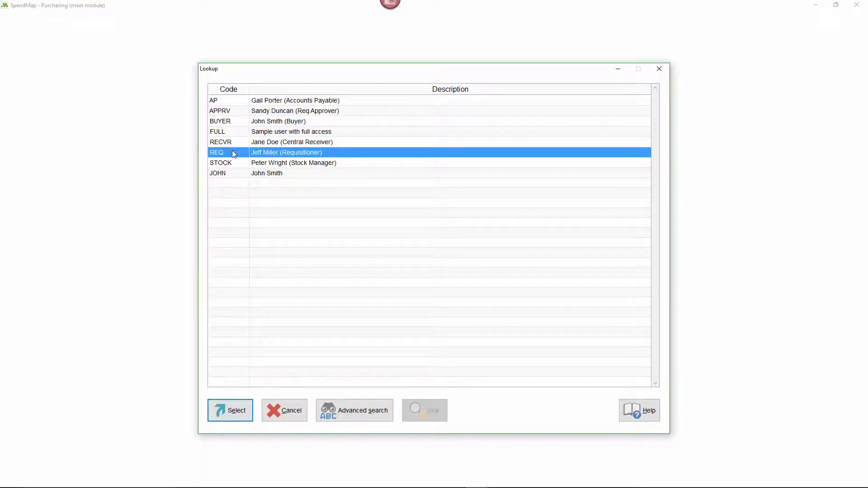
{"action": "left_click", "coordinate": [346, 278]}
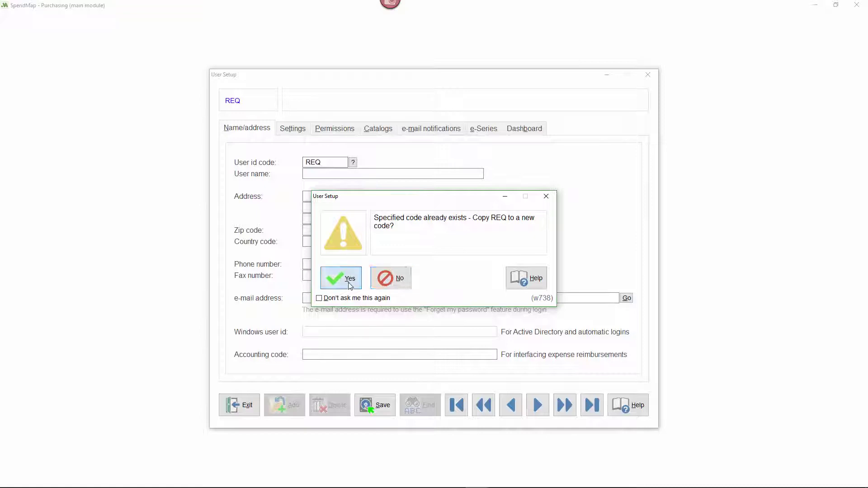
{"action": "type", "text": "REQ"}
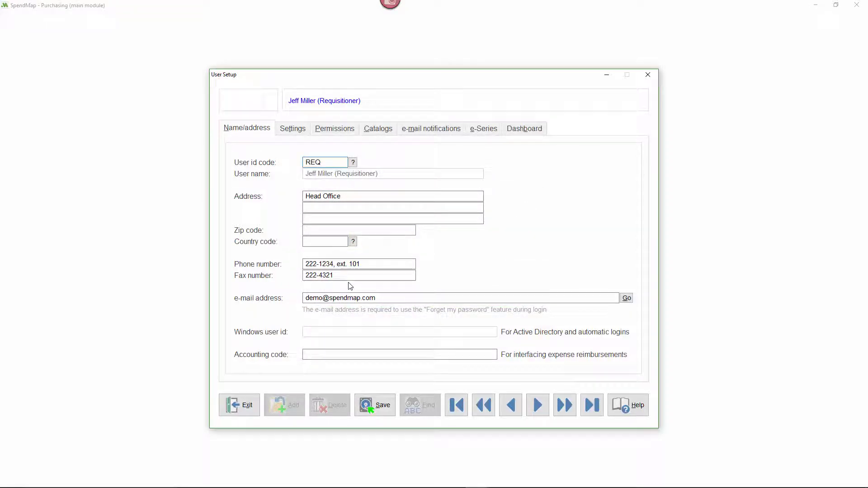
{"action": "type", "text": "2"}
Give REQ2 a different user name and change its phone extension to 102
{"action": "key", "text": "Tab"}
{"action": "type", "text": "John Sm"}
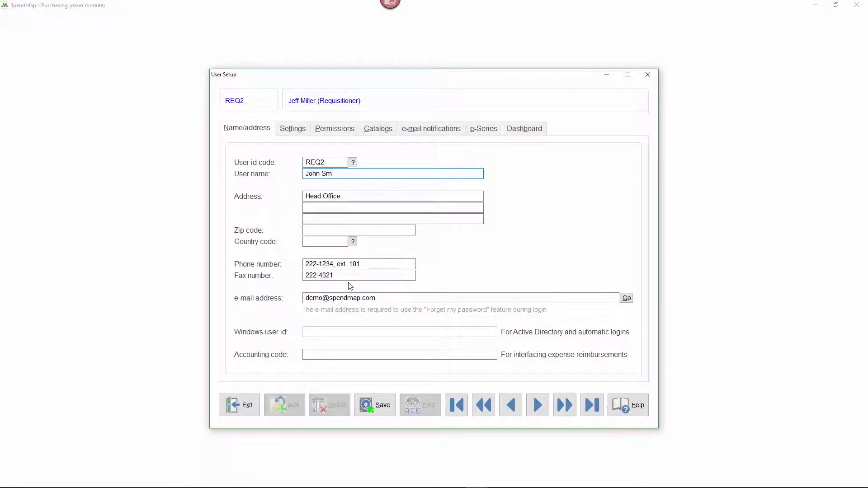
{"action": "type", "text": "ith"}
{"action": "left_click", "coordinate": [357, 264]}
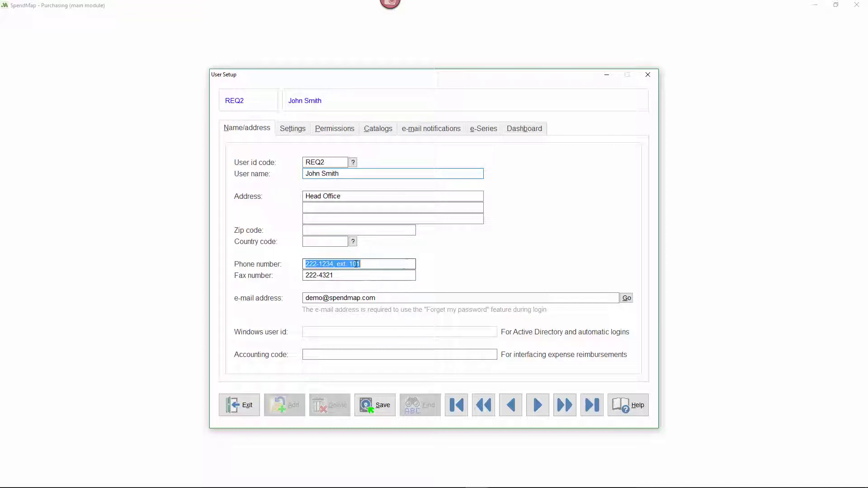
{"action": "left_click", "coordinate": [360, 264]}
{"action": "key", "text": "BackSpace"}
{"action": "type", "text": "2"}
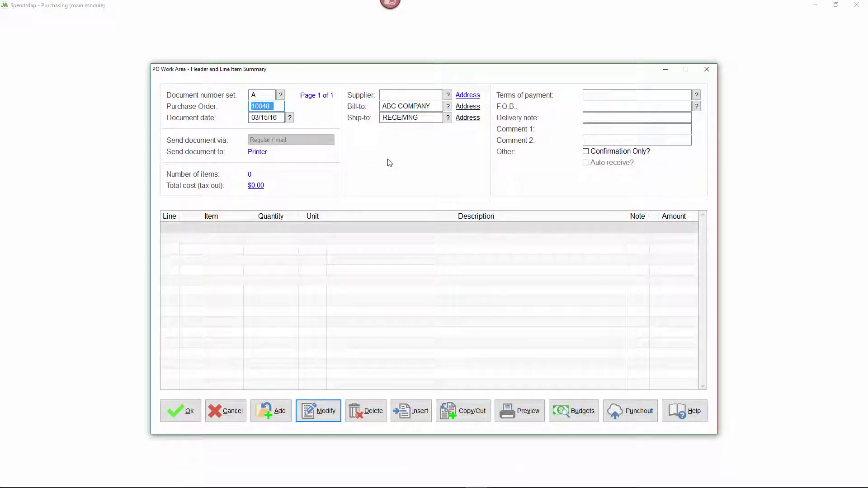
Enter unknown supplier code 12345, decline adding it to the supplier file, then view existing suppliers
{"action": "key", "text": "Tab"}
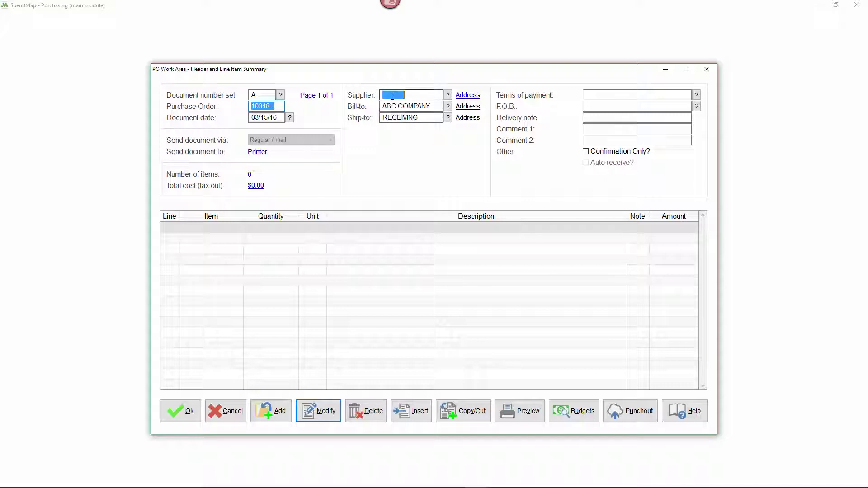
{"action": "type", "text": "123"}
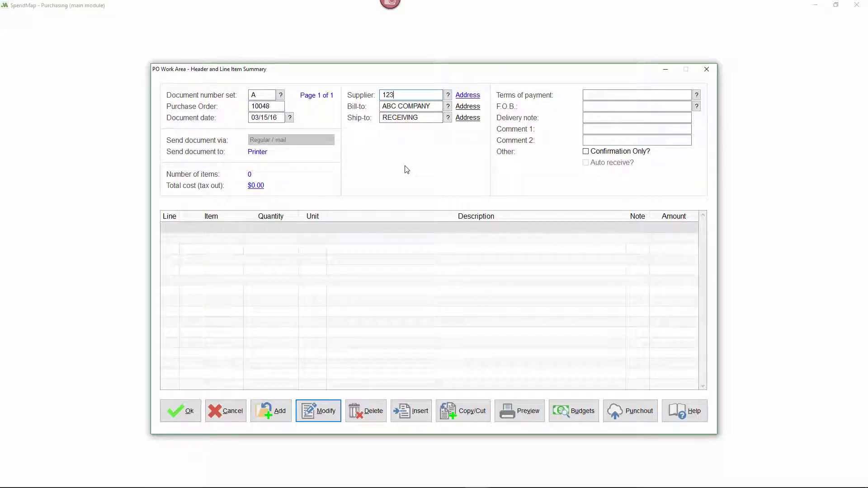
{"action": "type", "text": "45"}
{"action": "key", "text": "Tab"}
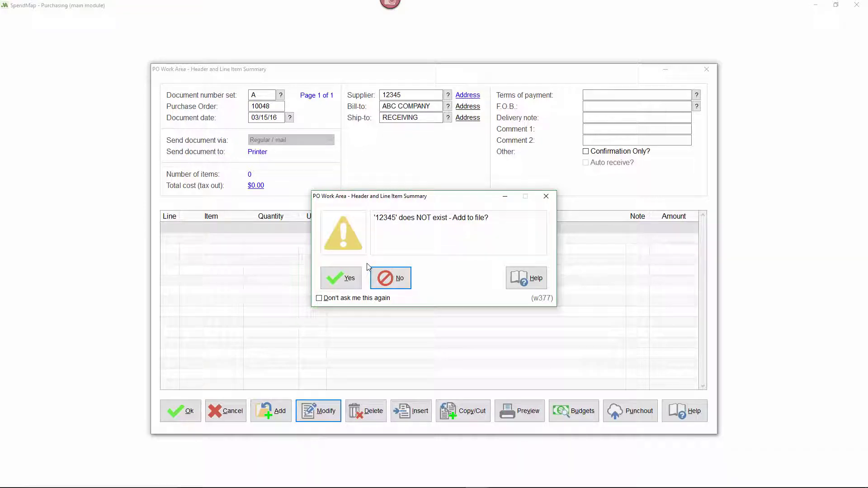
{"action": "left_click", "coordinate": [384, 277]}
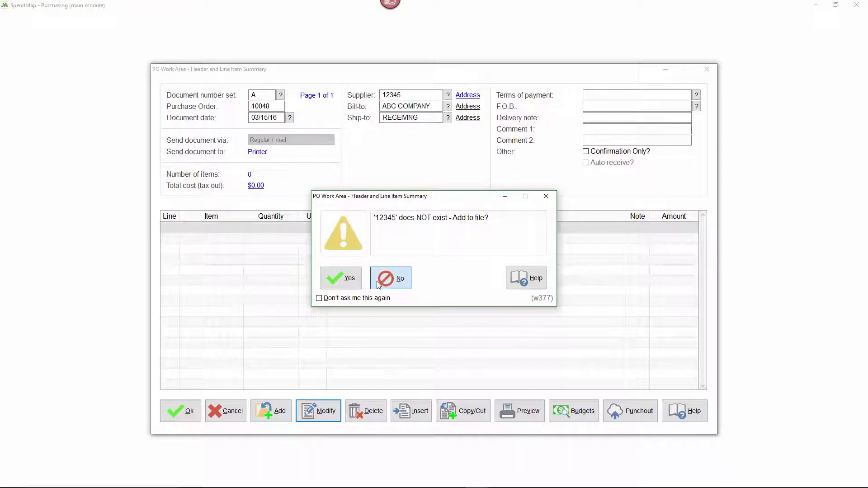
{"action": "left_click", "coordinate": [448, 95]}
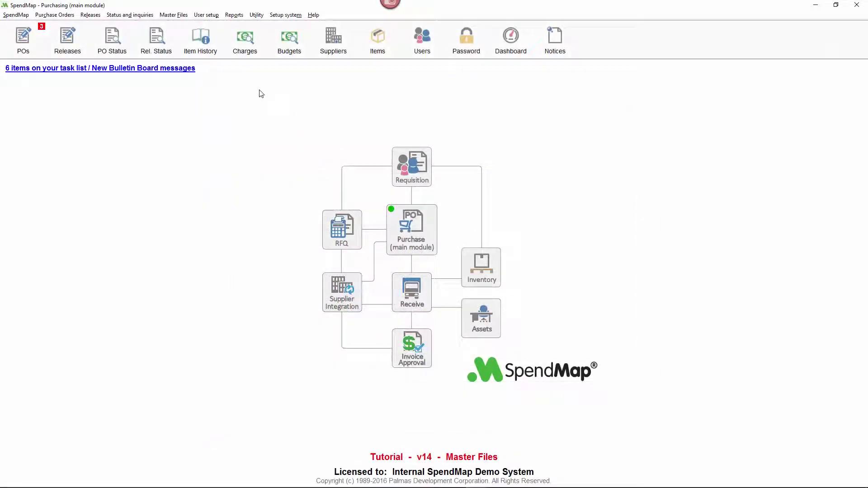
Show the Import/Export submenu under Utility > Data Interfaces > Supplier master file
{"action": "left_click", "coordinate": [257, 15]}
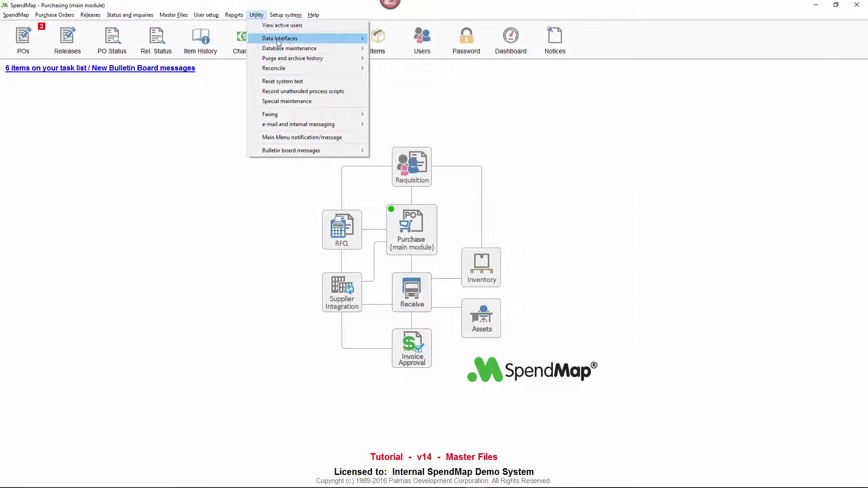
{"action": "mouse_move", "coordinate": [335, 39]}
{"action": "mouse_move", "coordinate": [467, 40]}
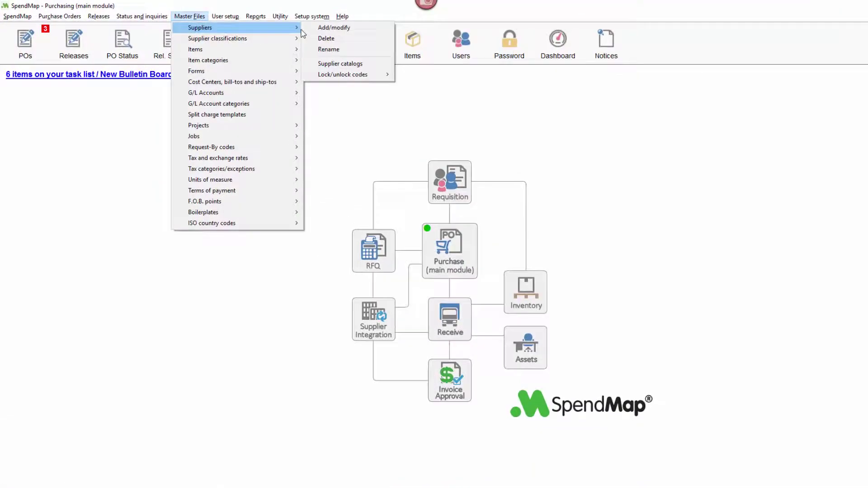
Show the Lock/unlock codes option under Master Files > Suppliers
{"action": "mouse_move", "coordinate": [346, 70]}
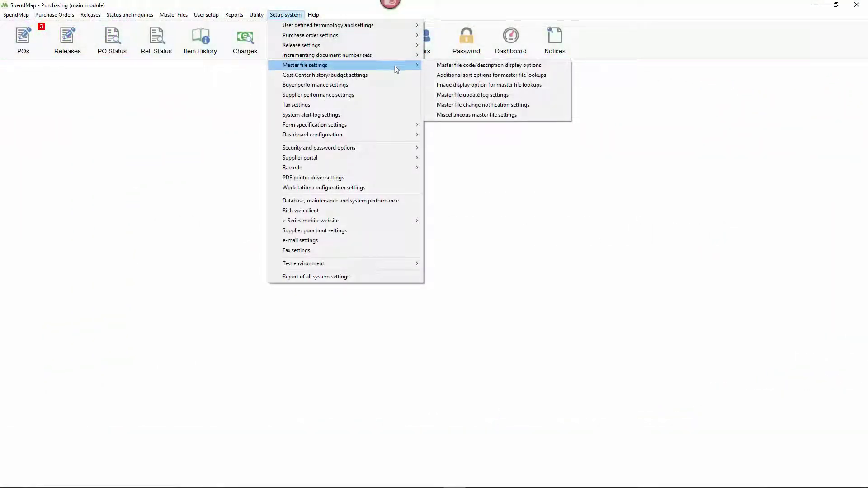
Enable master file update logging for the supplier, item and G/L Account files
{"action": "left_click", "coordinate": [535, 96]}
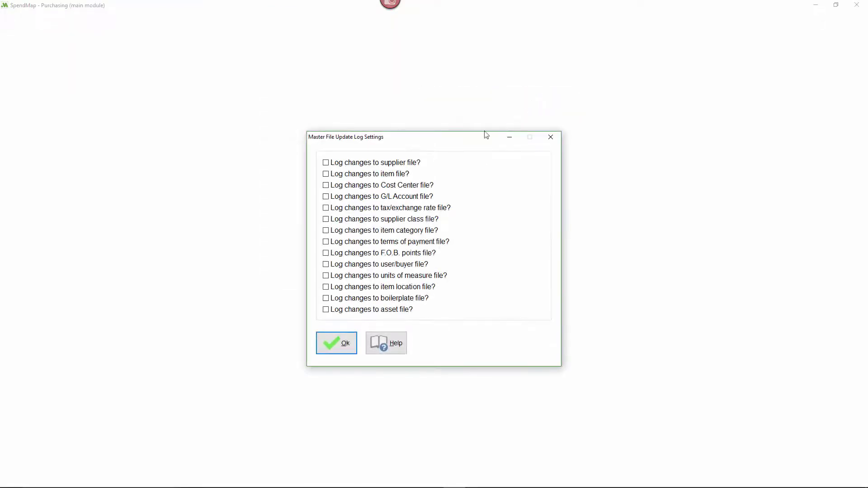
{"action": "left_click", "coordinate": [325, 163]}
{"action": "left_click", "coordinate": [326, 175]}
{"action": "left_click", "coordinate": [326, 197]}
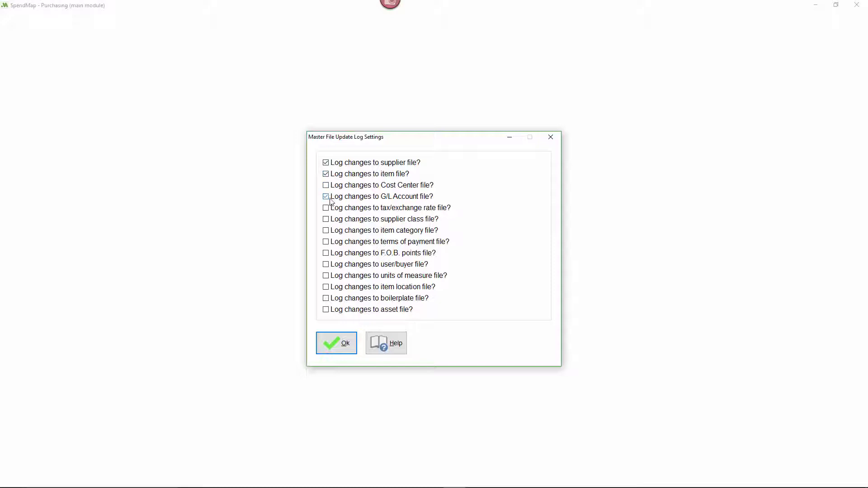
{"action": "left_click", "coordinate": [349, 352]}
{"action": "left_click", "coordinate": [233, 15]}
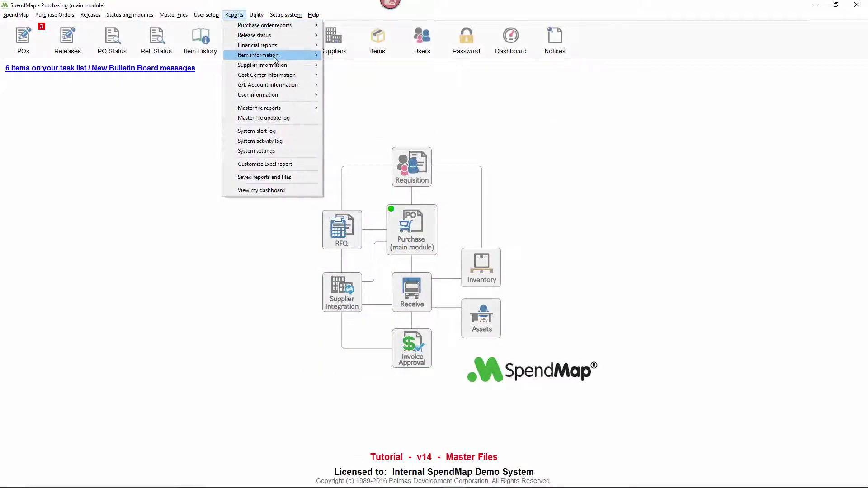
Request a detailed PO listing sorted by item code and filtered to supplier ACME
{"action": "mouse_move", "coordinate": [296, 56]}
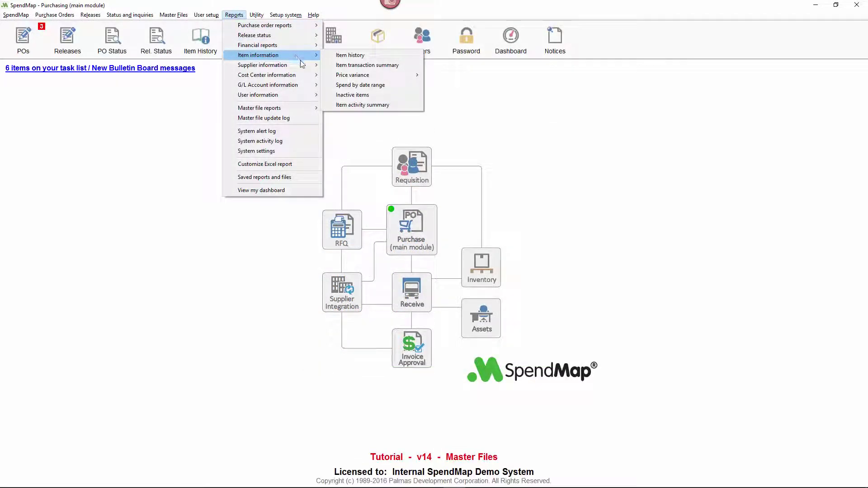
{"action": "mouse_move", "coordinate": [305, 71]}
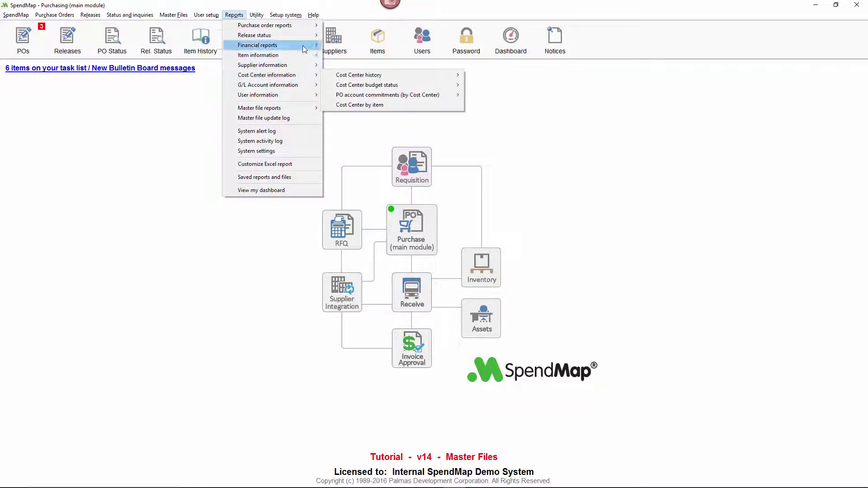
{"action": "mouse_move", "coordinate": [298, 26]}
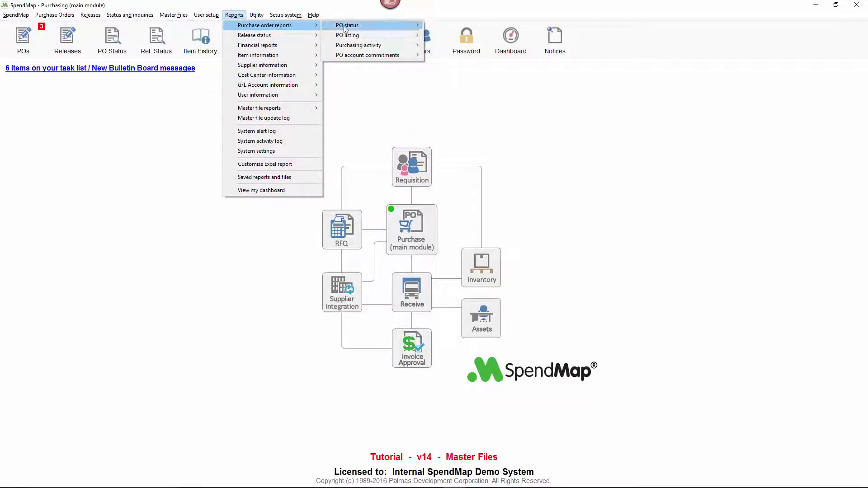
{"action": "mouse_move", "coordinate": [364, 36]}
{"action": "left_click", "coordinate": [438, 38]}
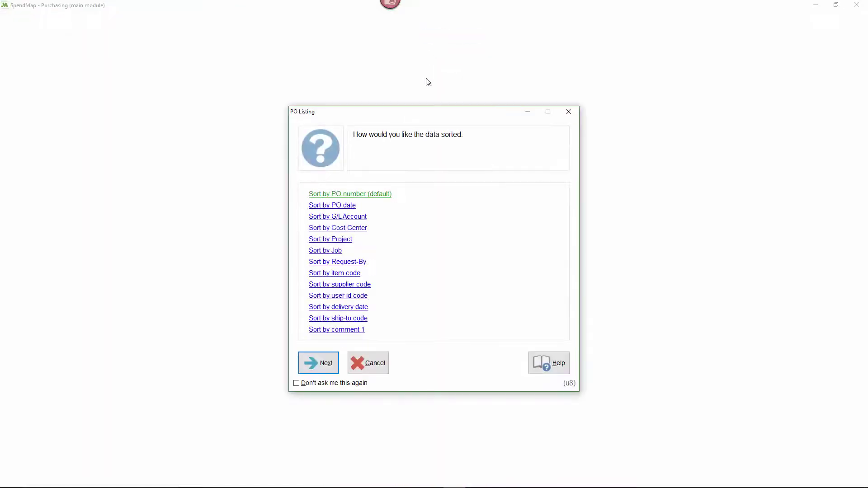
{"action": "left_click", "coordinate": [346, 274]}
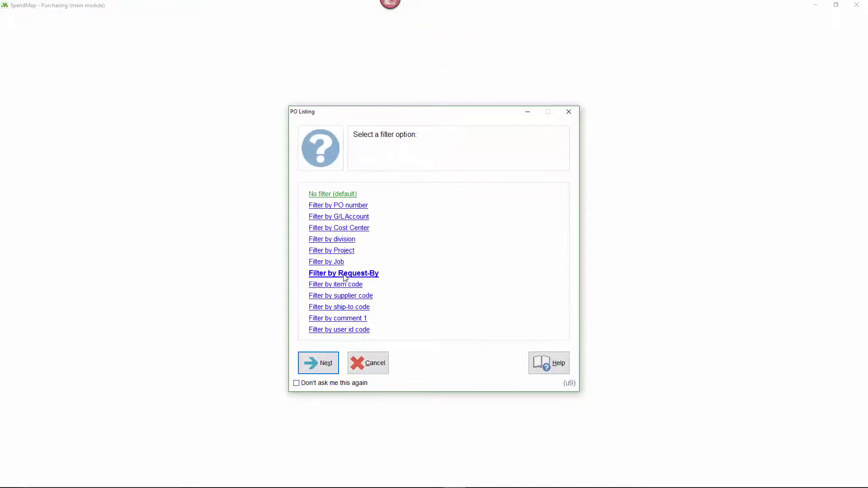
{"action": "left_click", "coordinate": [360, 297]}
{"action": "type", "text": "ACME"}
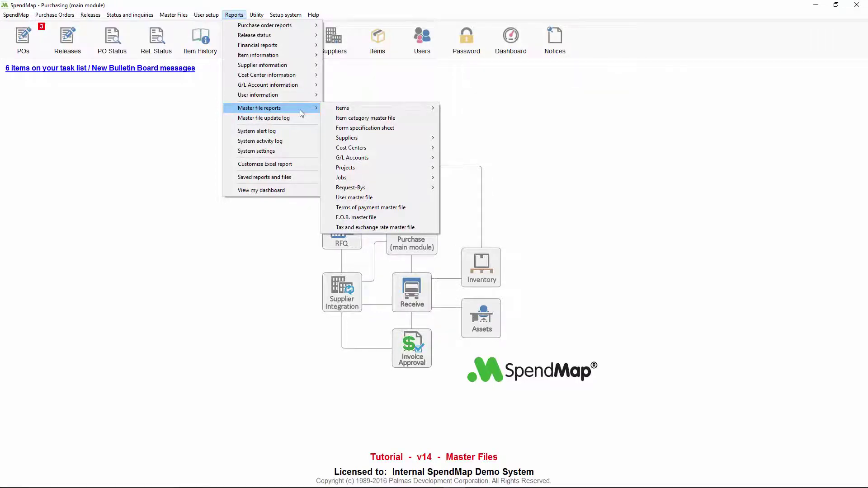
{"action": "left_click", "coordinate": [257, 14]}
{"action": "mouse_move", "coordinate": [344, 40]}
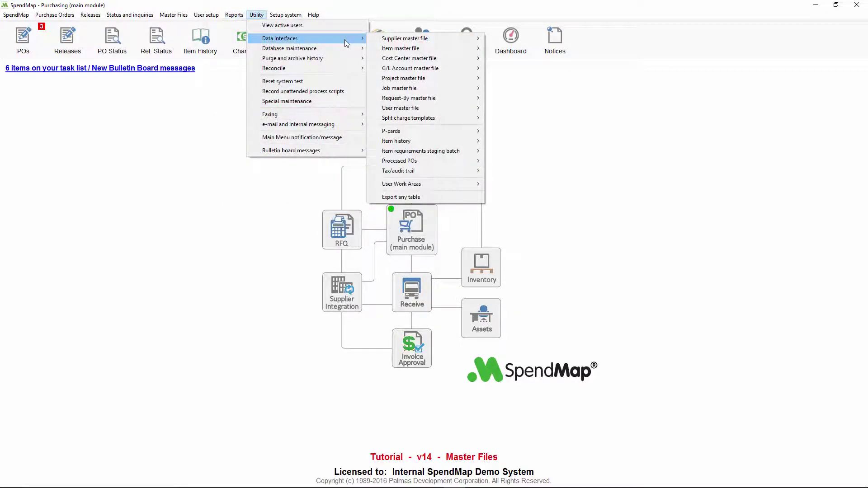